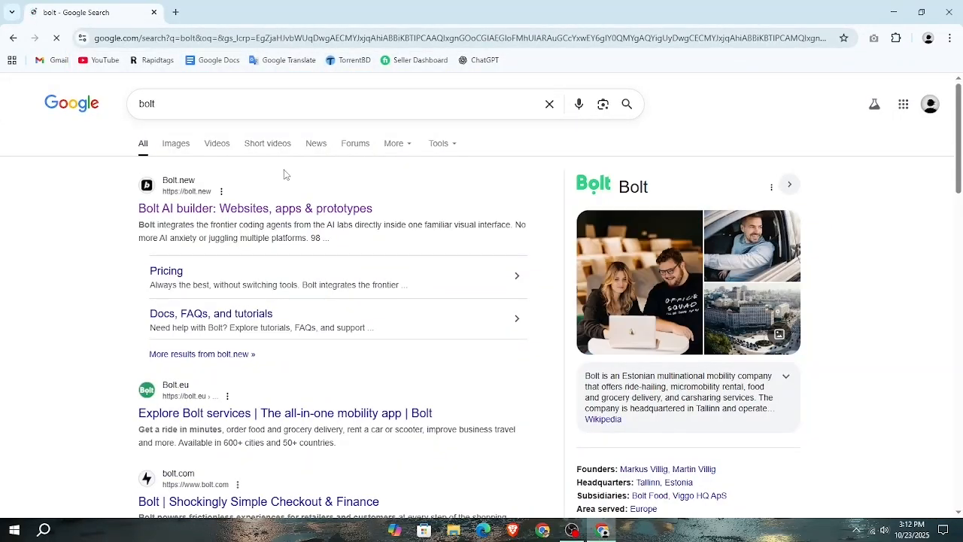
# Open the Bolt.new site from the search results and sign in with the existing Google account
pyautogui.click(267, 208)
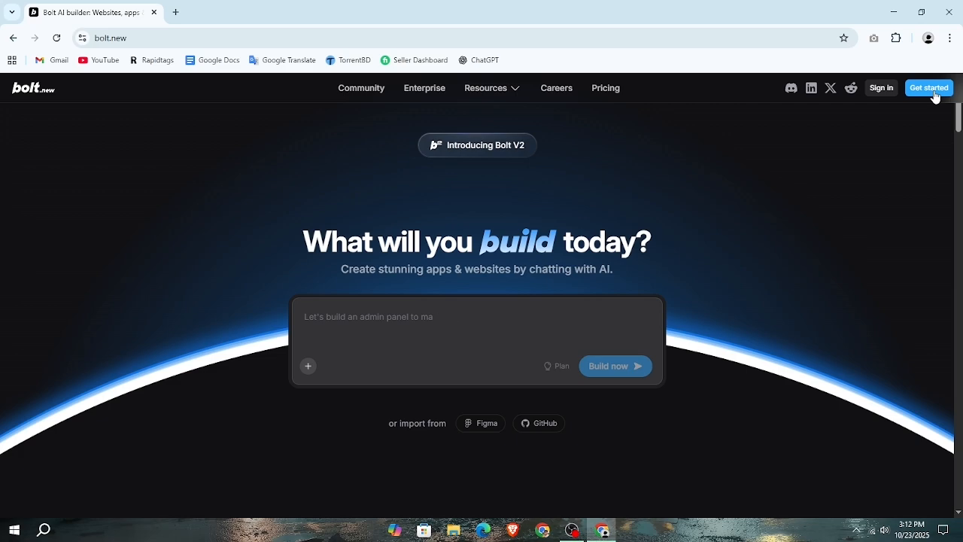
pyautogui.click(933, 92)
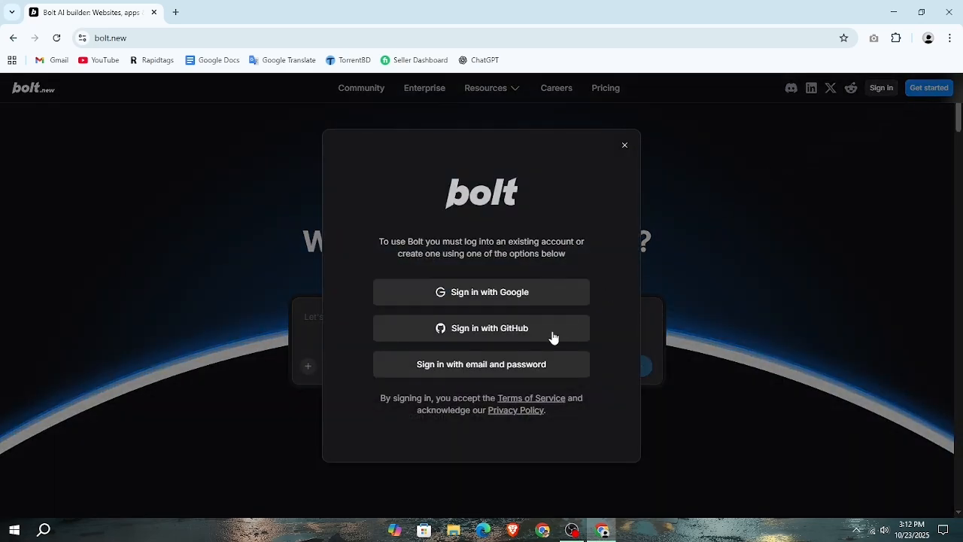
pyautogui.click(446, 298)
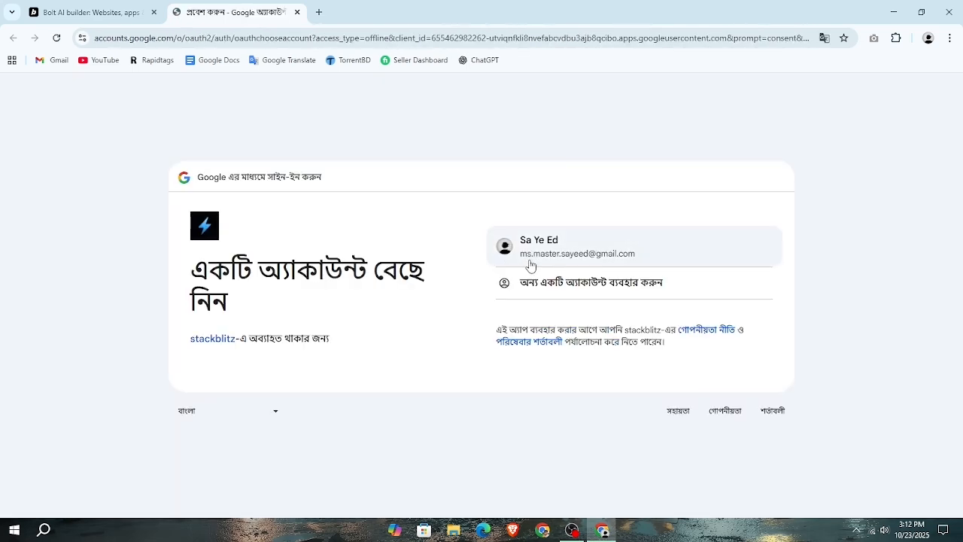
pyautogui.click(528, 260)
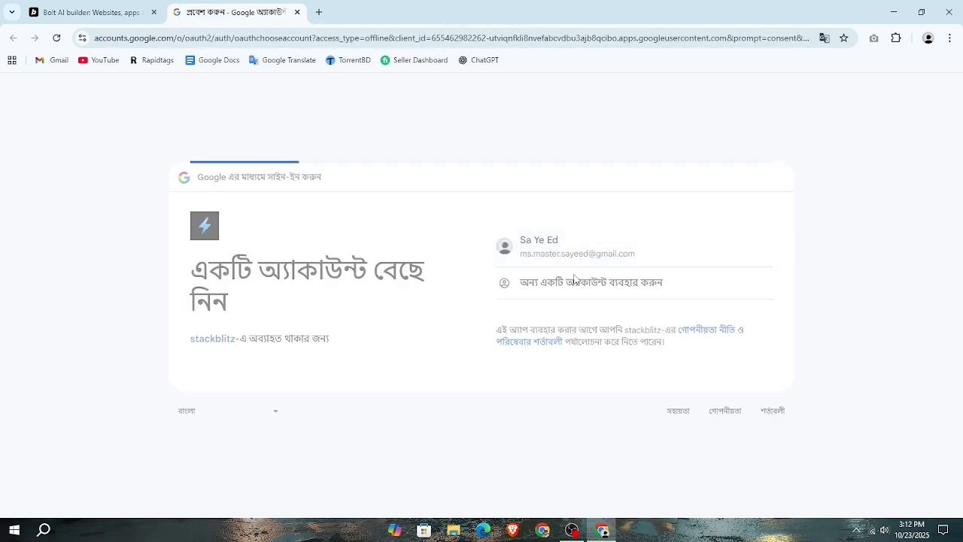
pyautogui.click(734, 396)
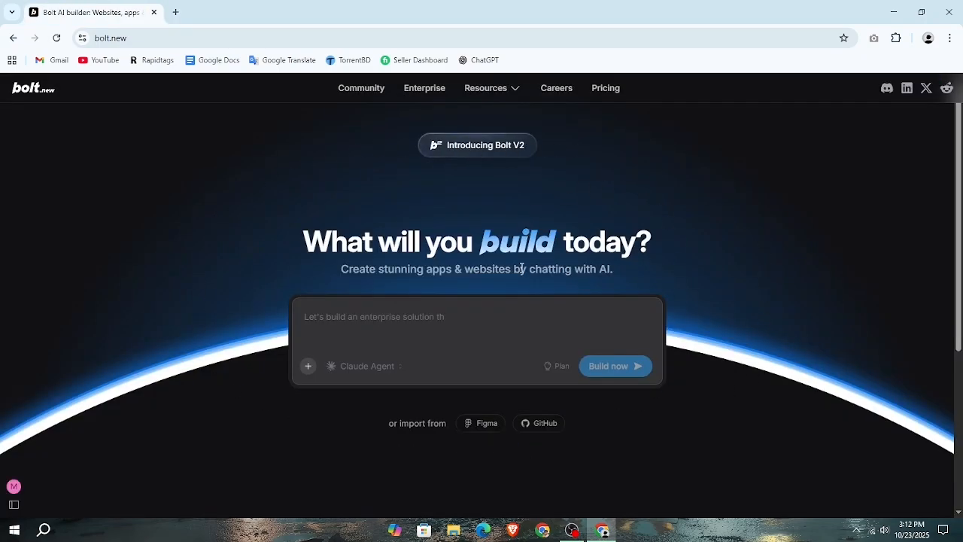
# Begin the build prompt with the request "Create a portfolio website modern style"
pyautogui.click(485, 315)
pyautogui.write('Cre')
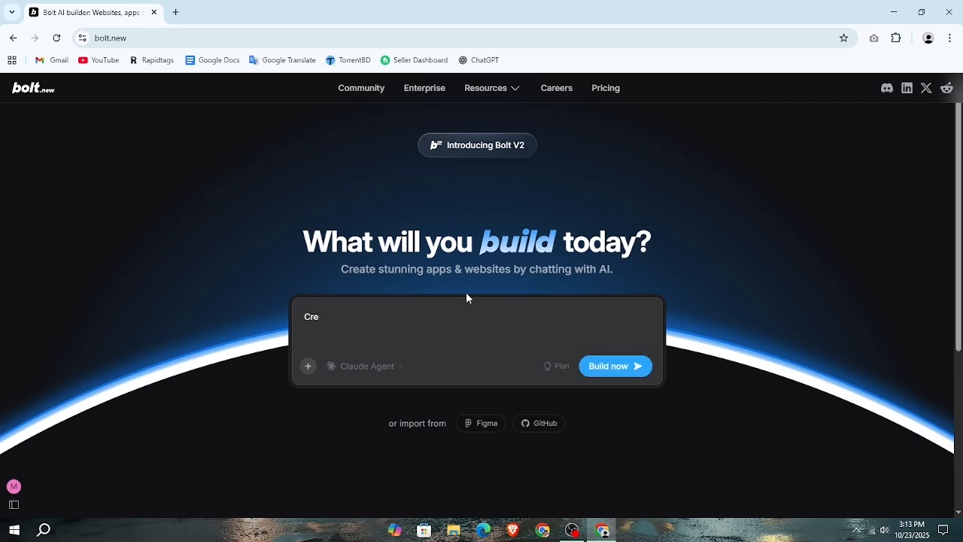
pyautogui.write('ate a portfolio websit')
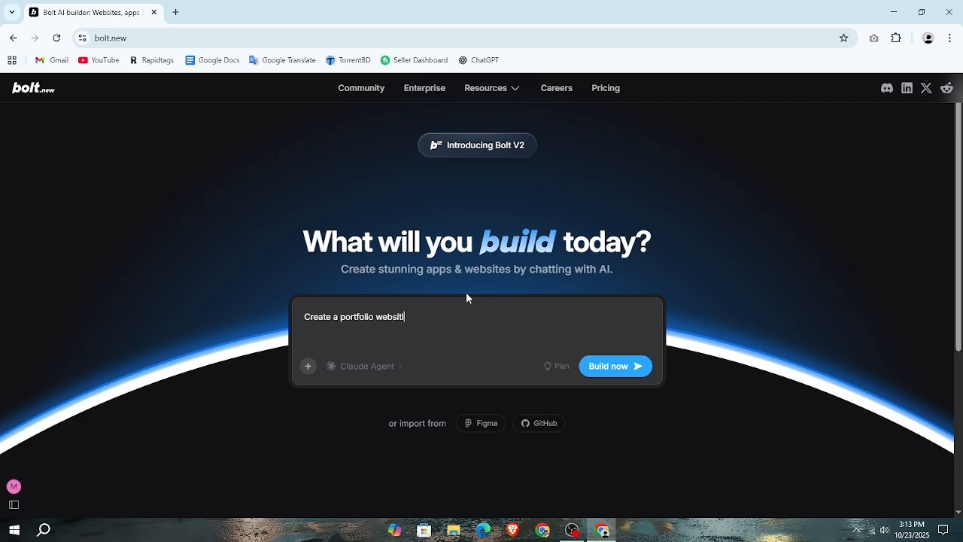
pyautogui.press('BackSpace')
pyautogui.press('BackSpace')
pyautogui.write('ite')
pyautogui.write(' moder')
# Complete the prompt with the owner's name and "I am a digital marketing expert", and start the build
pyautogui.write('am ')
pyautogui.write('sayeed')
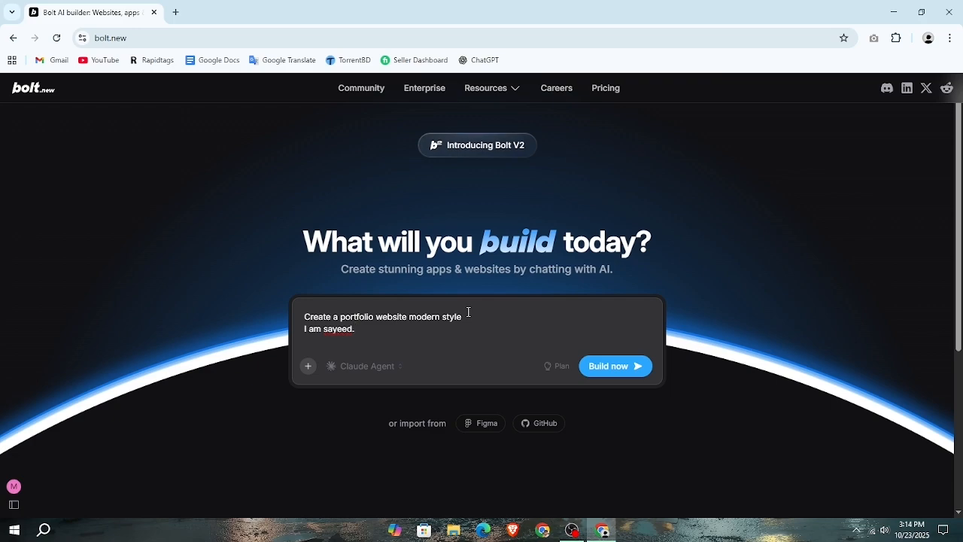
pyautogui.write('I am a digital marketing ')
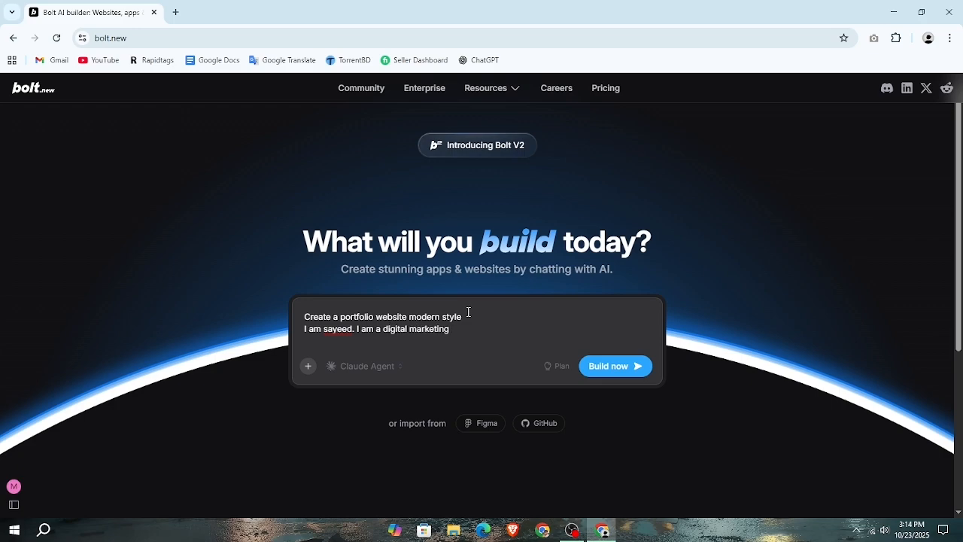
pyautogui.write('expet')
pyautogui.press('BackSpace')
pyautogui.press('BackSpace')
pyautogui.write('rt')
pyautogui.click(612, 368)
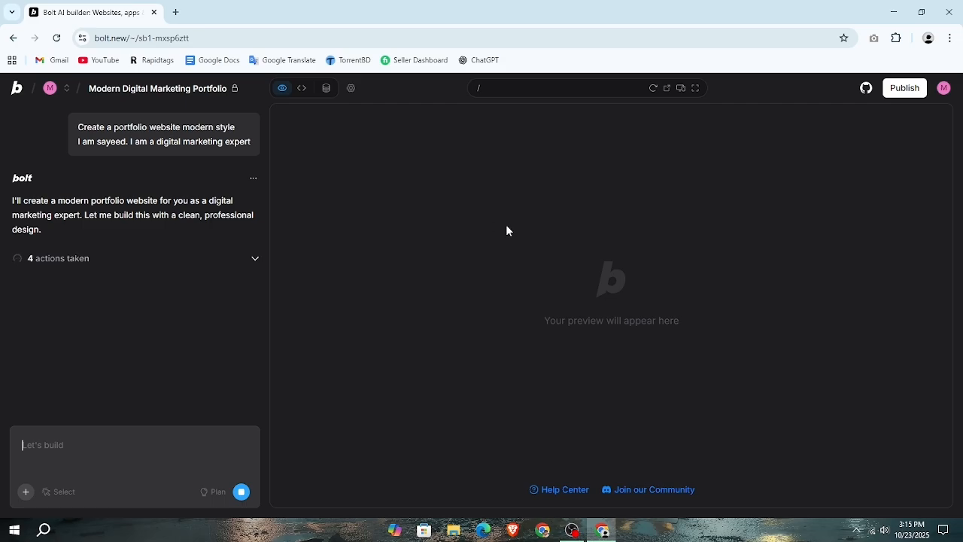
pyautogui.click(24, 495)
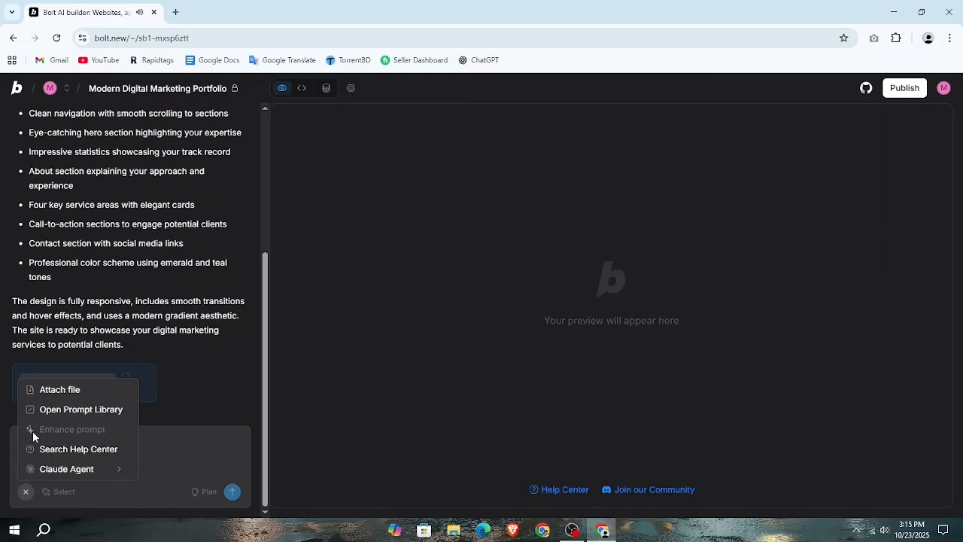
pyautogui.click(158, 441)
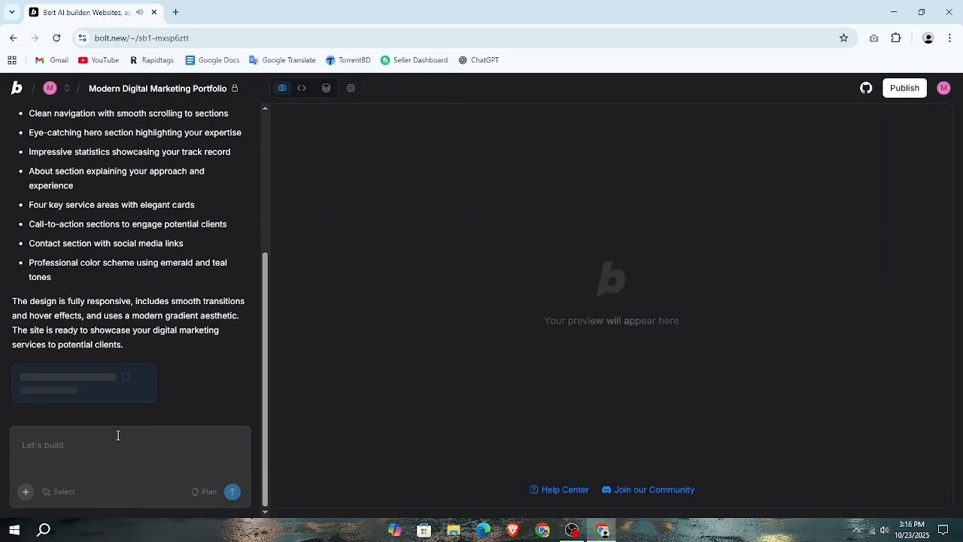
pyautogui.click(27, 494)
pyautogui.click(168, 443)
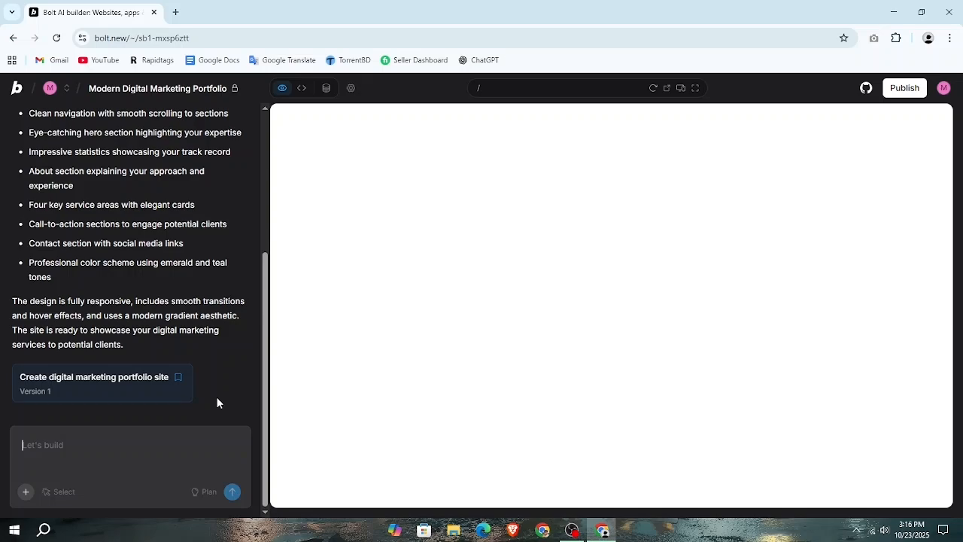
# Read the feature summary in the chat and look over the generated portfolio preview from hero section to footer
pyautogui.scroll(3, 174, 348)
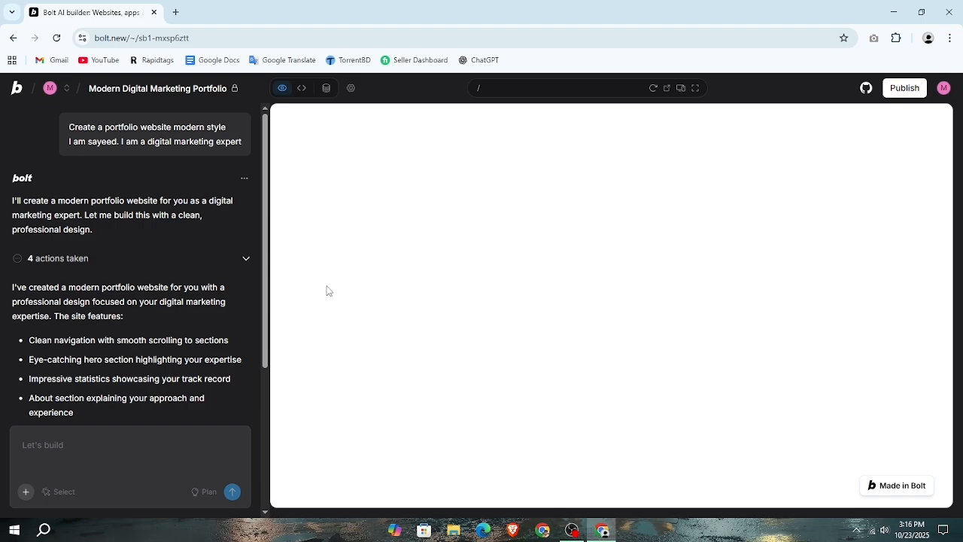
pyautogui.scroll(-3, 105, 293)
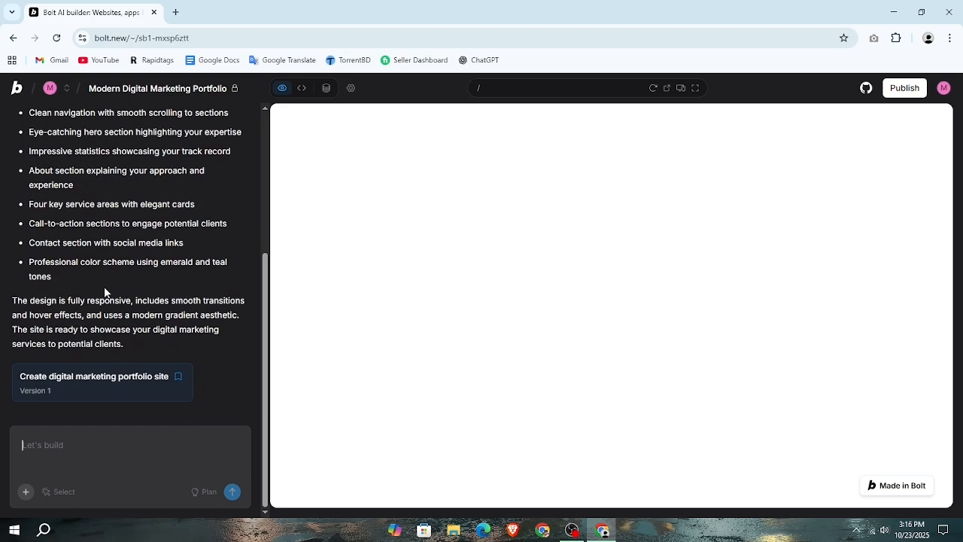
pyautogui.scroll(3, 232, 335)
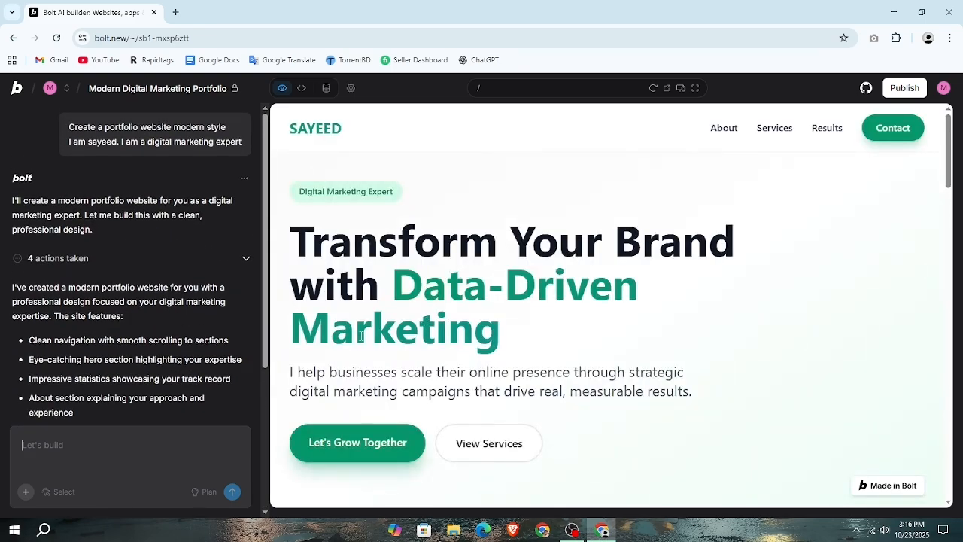
pyautogui.scroll(-3, 389, 350)
pyautogui.scroll(3, 394, 360)
pyautogui.scroll(-10, 539, 311)
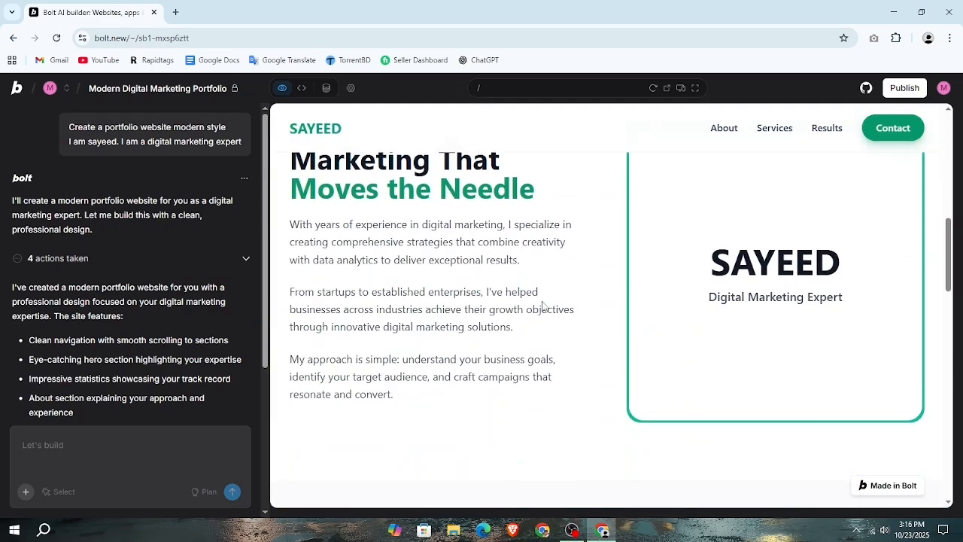
pyautogui.scroll(-10, 540, 304)
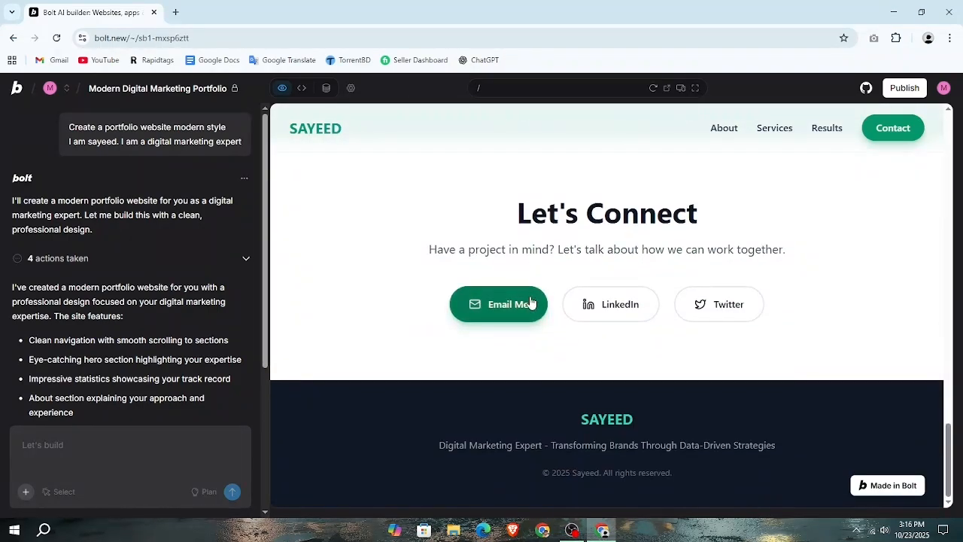
pyautogui.scroll(20, 606, 387)
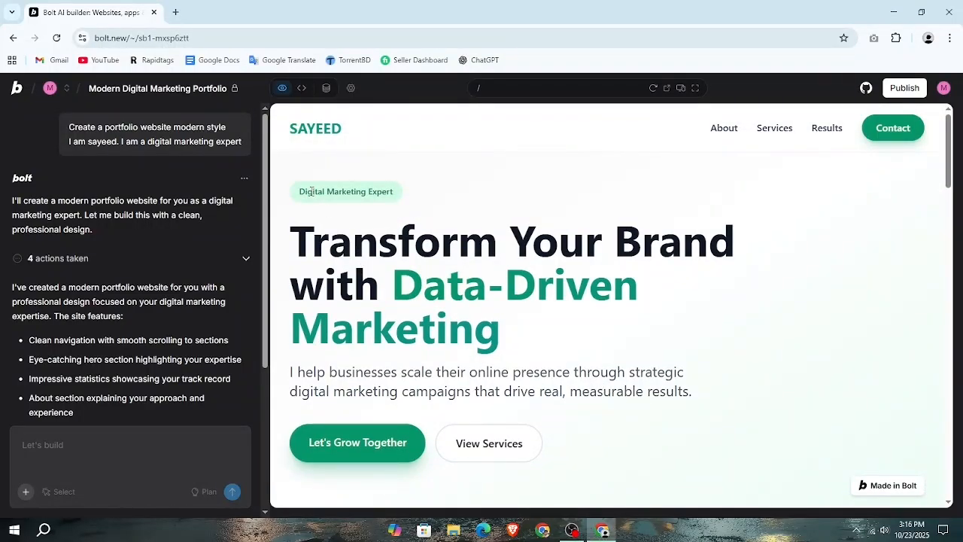
pyautogui.moveTo(300, 193); pyautogui.dragTo(424, 185)
pyautogui.moveTo(281, 263); pyautogui.dragTo(588, 329)
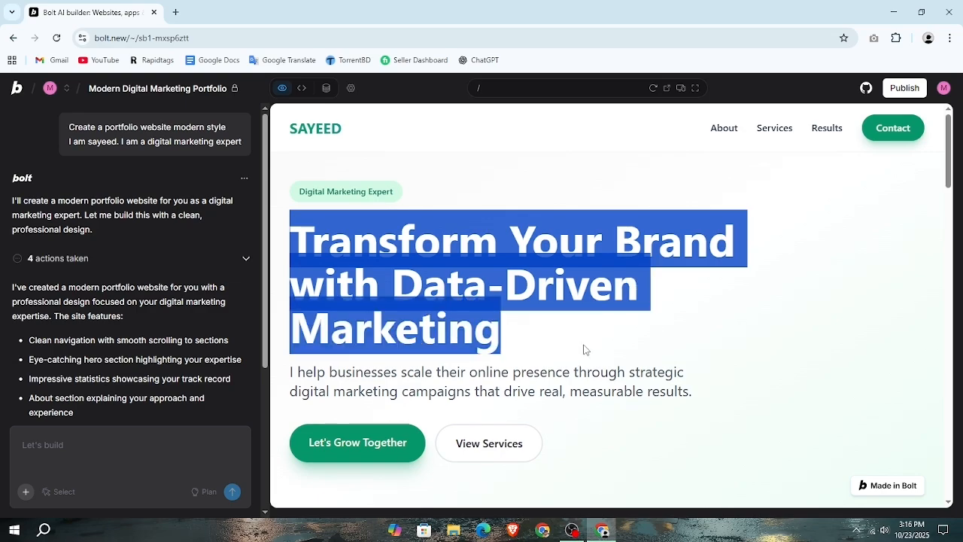
pyautogui.click(581, 351)
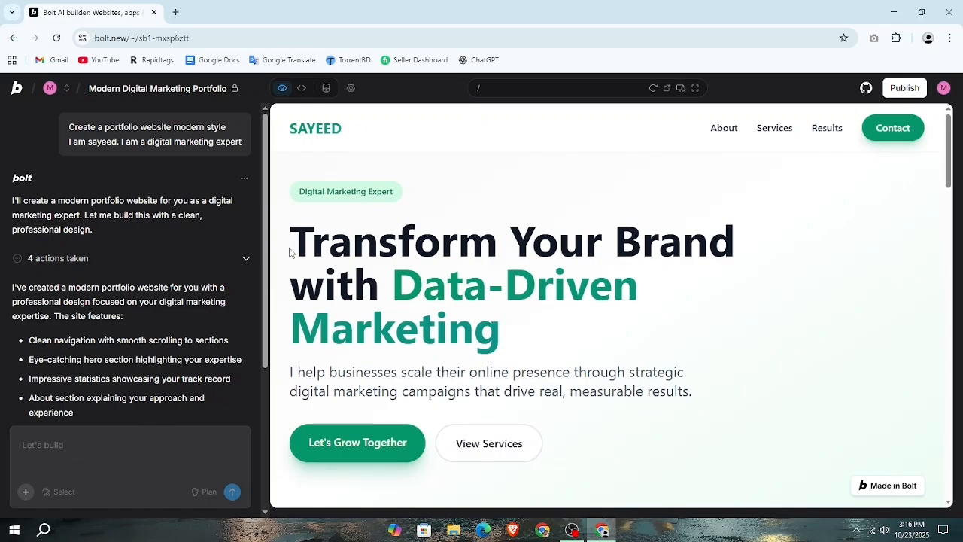
pyautogui.moveTo(290, 243); pyautogui.dragTo(544, 343)
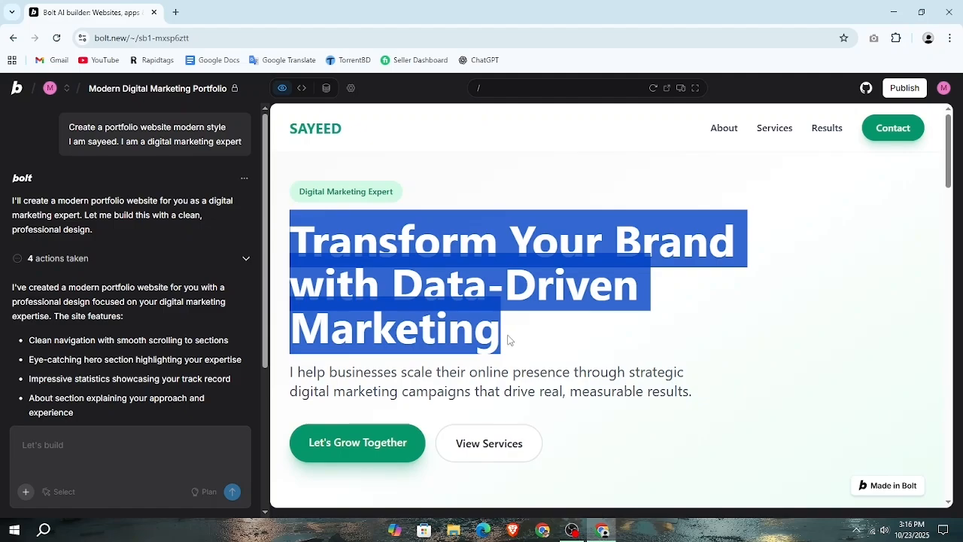
pyautogui.click(84, 454)
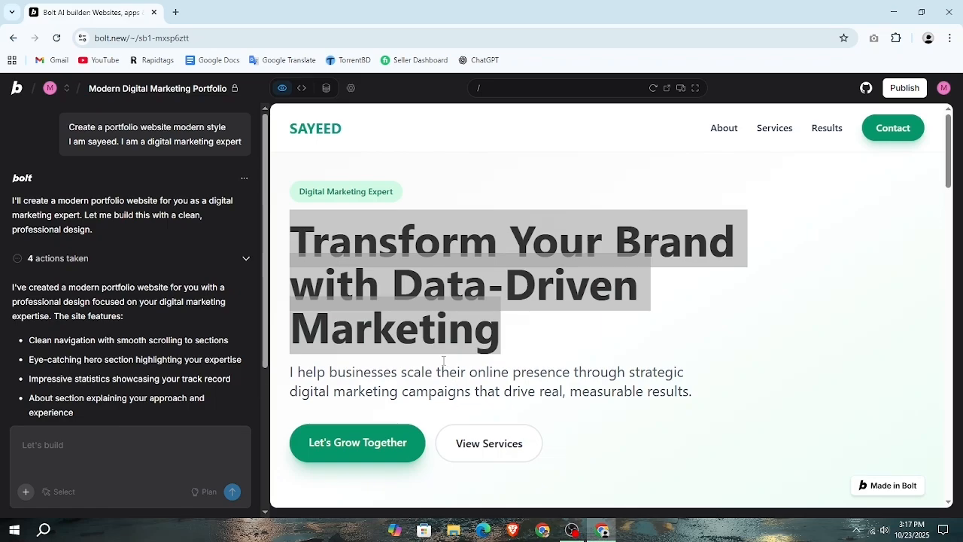
pyautogui.click(512, 338)
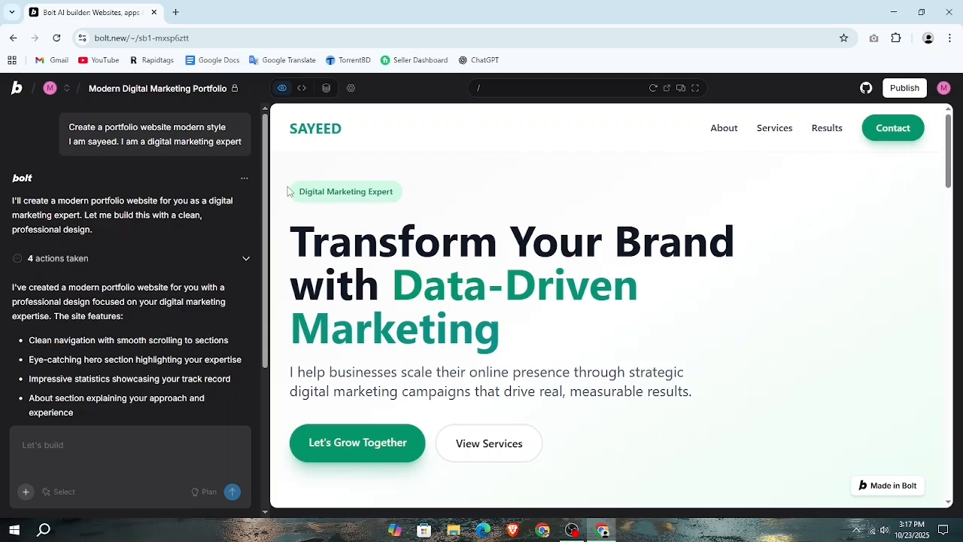
# Examine the preview's about text, service cards, call-to-action banner, contact section and footer in detail
pyautogui.scroll(-10, 311, 136)
pyautogui.scroll(-10, 444, 308)
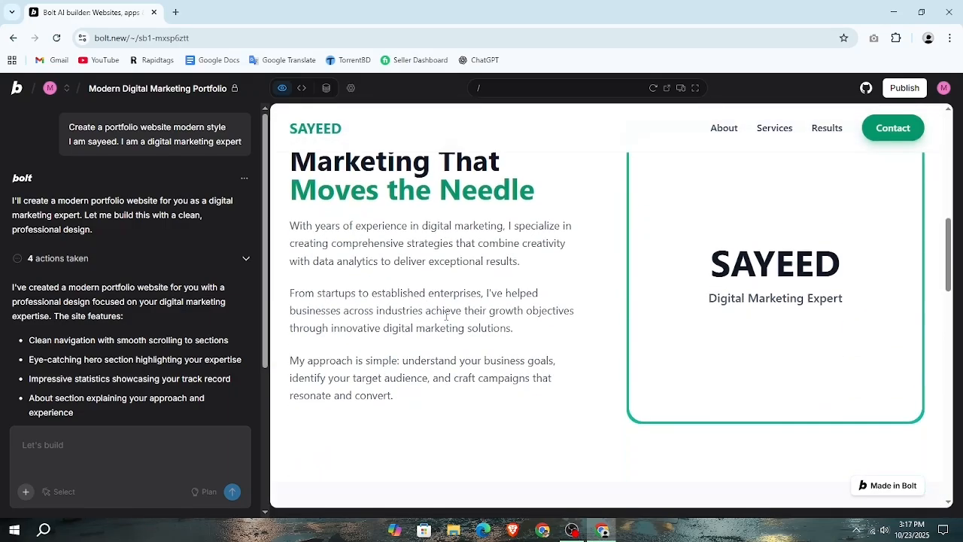
pyautogui.scroll(5, 443, 310)
pyautogui.scroll(10, 442, 307)
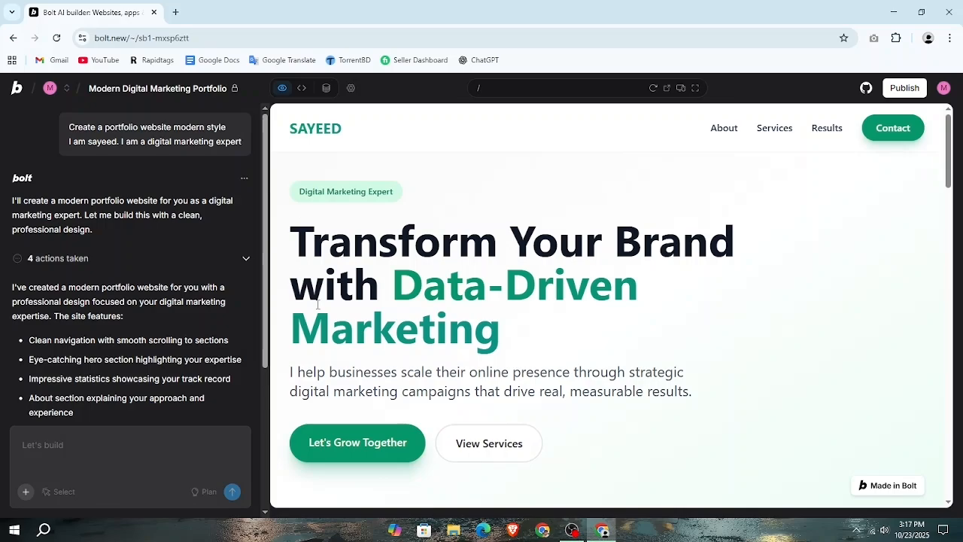
pyautogui.scroll(-3, 319, 311)
pyautogui.scroll(-6, 529, 288)
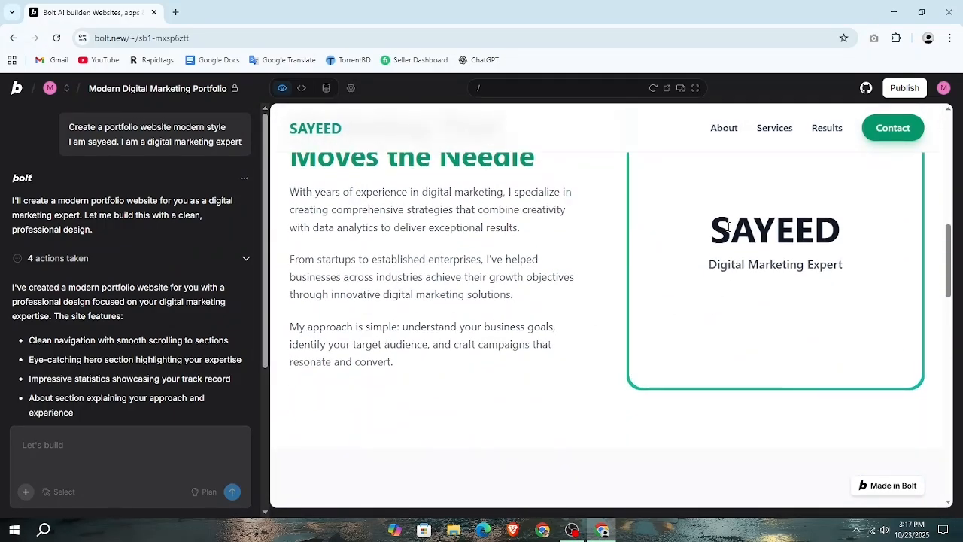
pyautogui.scroll(-3, 686, 329)
pyautogui.scroll(-5, 686, 330)
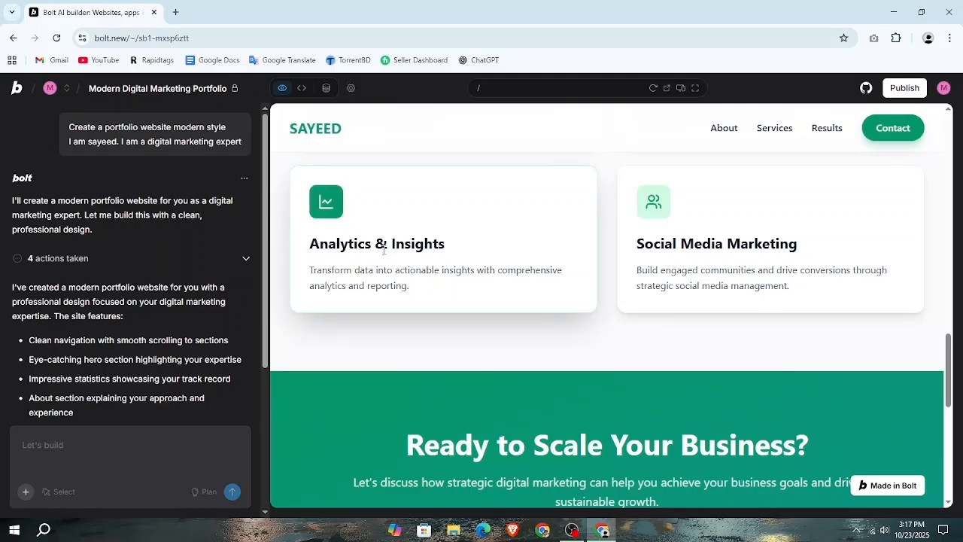
pyautogui.scroll(-3, 686, 315)
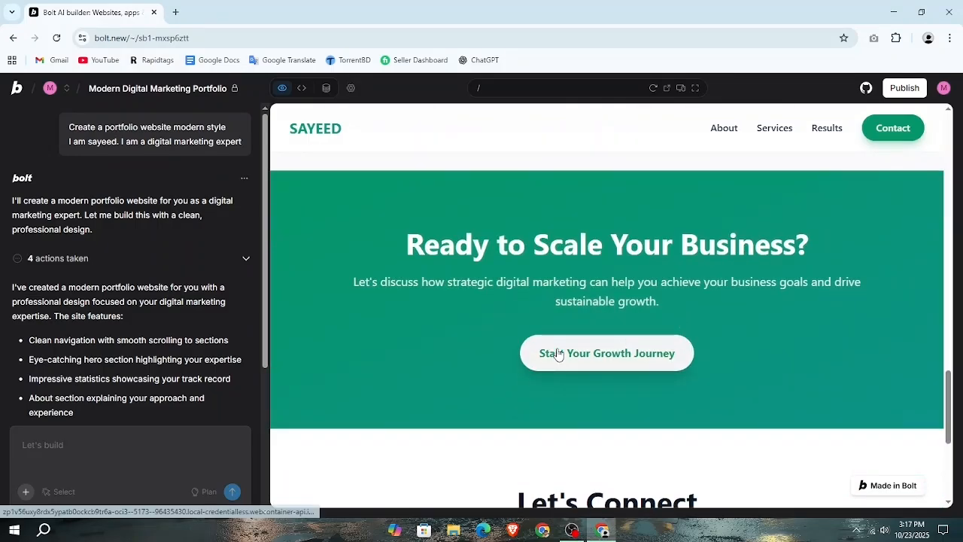
pyautogui.scroll(-1, 537, 359)
pyautogui.scroll(-1, 537, 359)
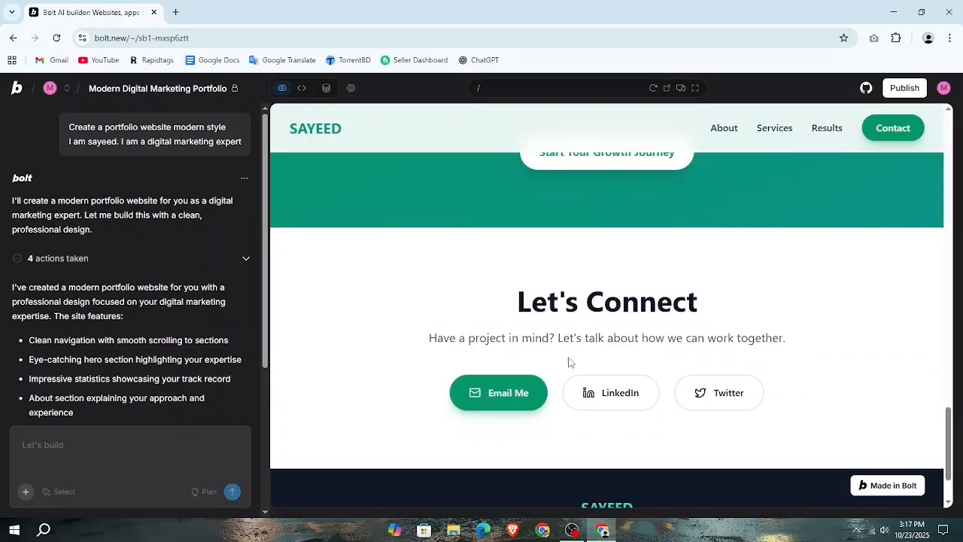
pyautogui.scroll(-1, 574, 362)
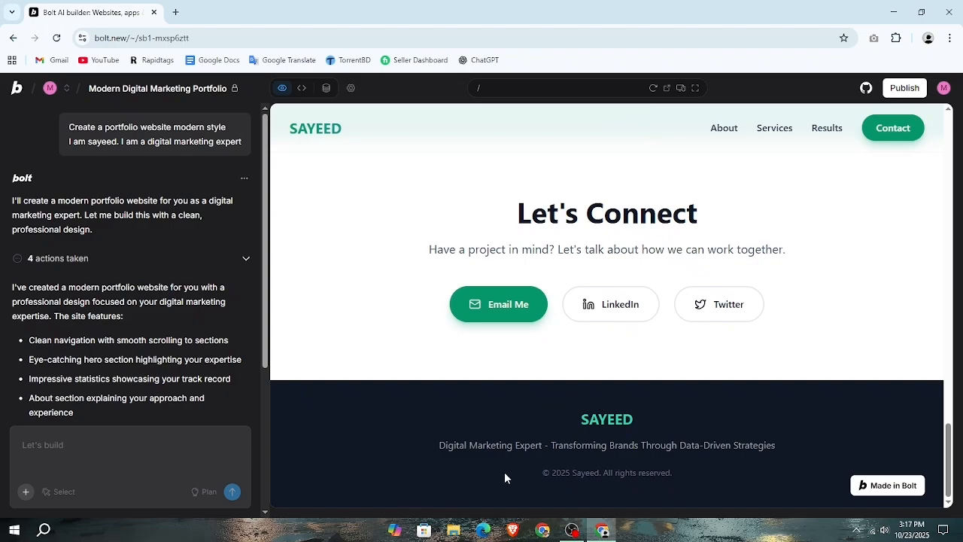
pyautogui.scroll(15, 845, 437)
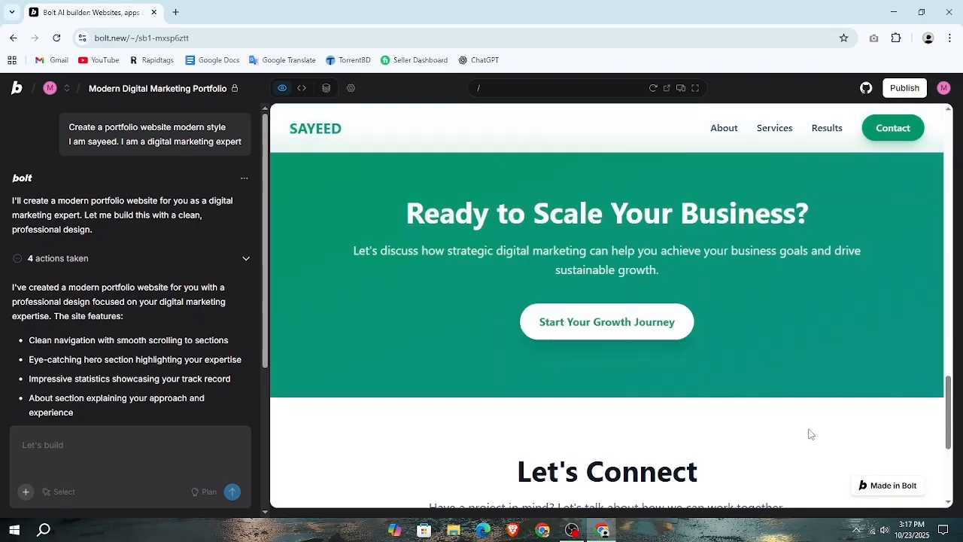
# Test the site's Services and About navigation links in the preview, and return to the hero section
pyautogui.click(777, 135)
pyautogui.scroll(-3, 544, 329)
pyautogui.scroll(3, 548, 327)
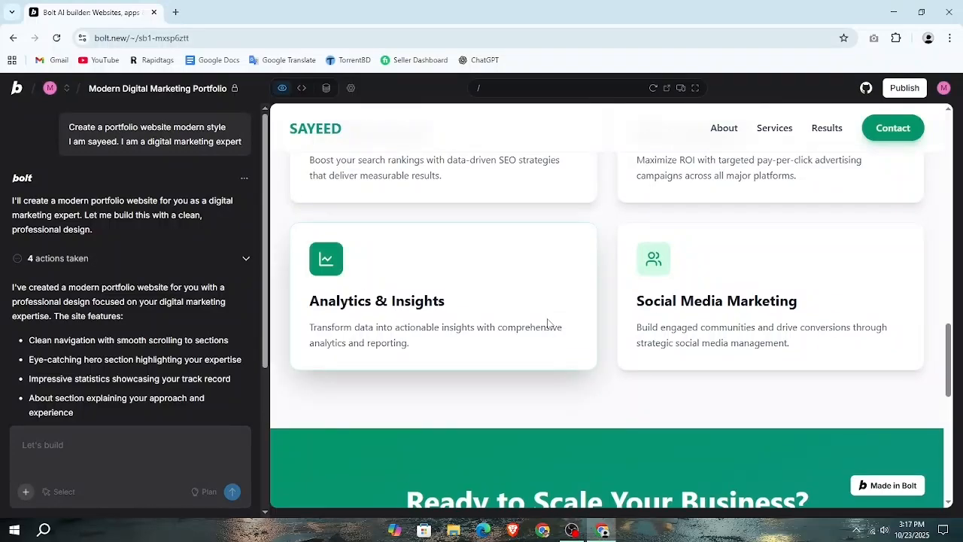
pyautogui.click(716, 129)
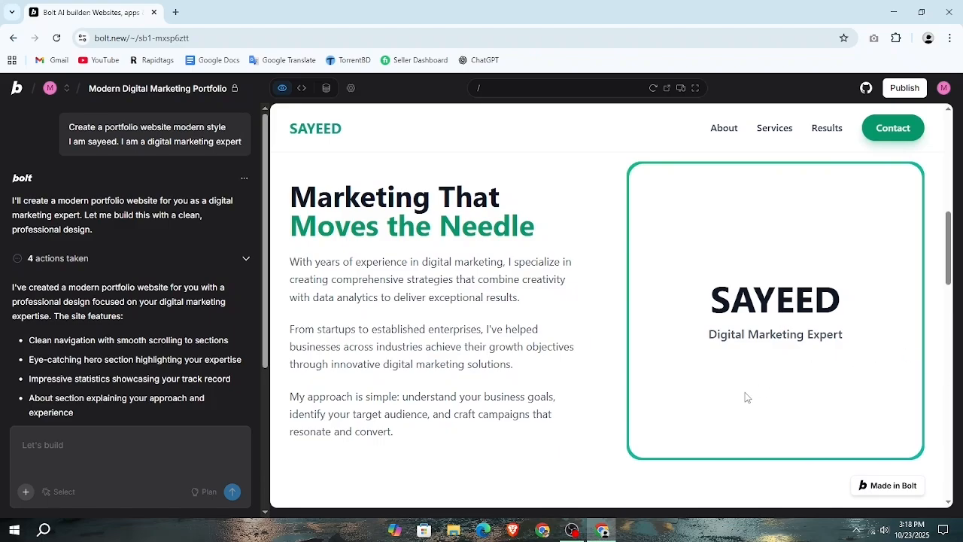
pyautogui.scroll(5, 693, 391)
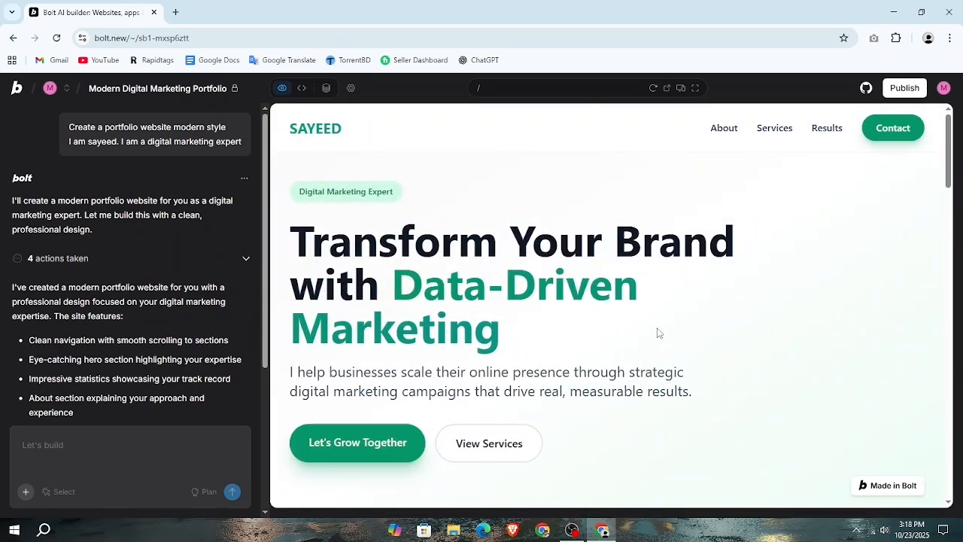
# Look over the previewed site down to the Let's Connect section and footer, and return to the hero headline
pyautogui.scroll(-10, 464, 348)
pyautogui.scroll(-3, 454, 335)
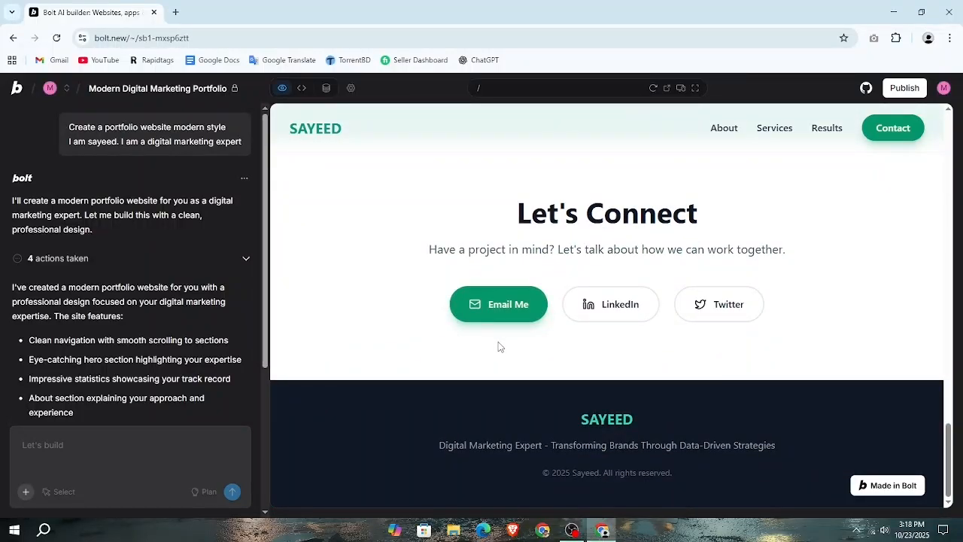
pyautogui.scroll(15, 498, 346)
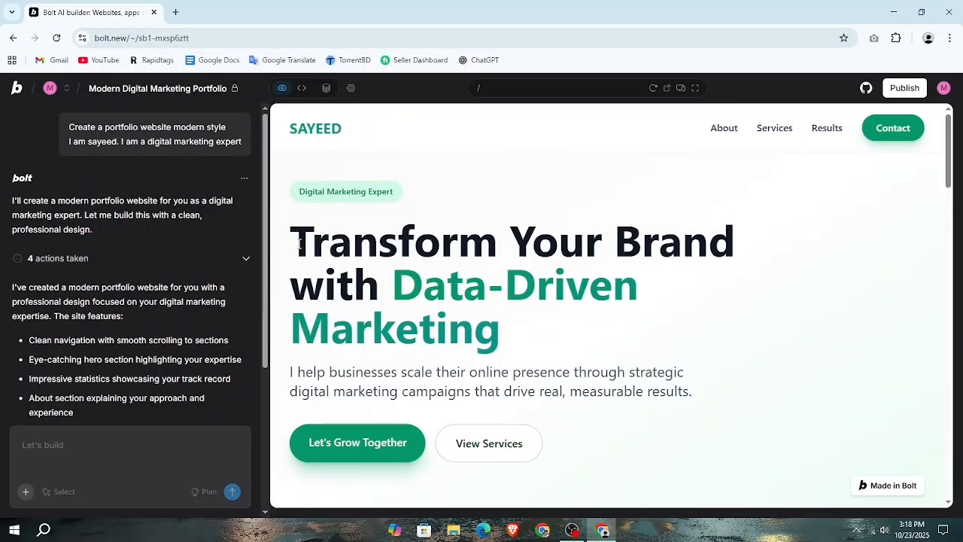
pyautogui.moveTo(299, 243); pyautogui.dragTo(521, 331)
pyautogui.click(545, 336)
# Publish the portfolio project and view the custom domain options
pyautogui.click(895, 91)
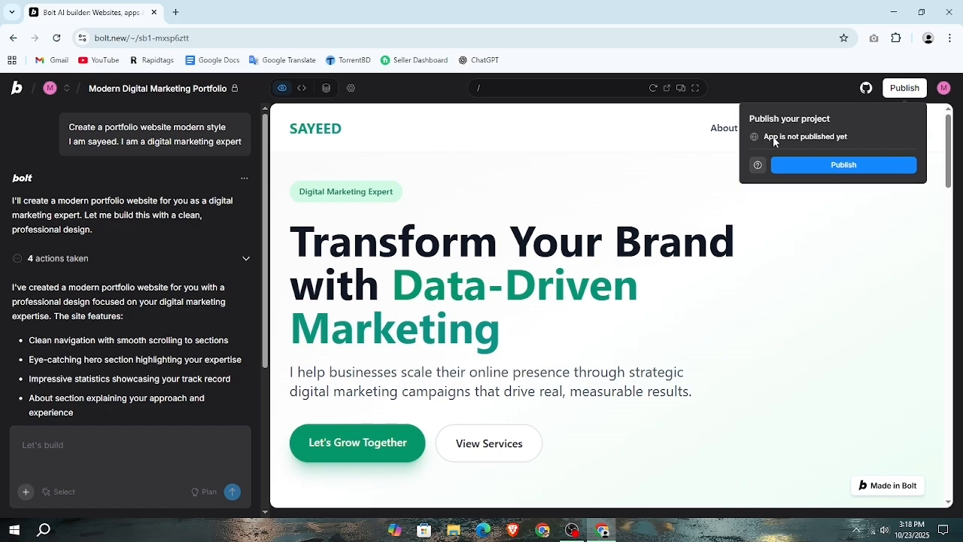
pyautogui.click(844, 164)
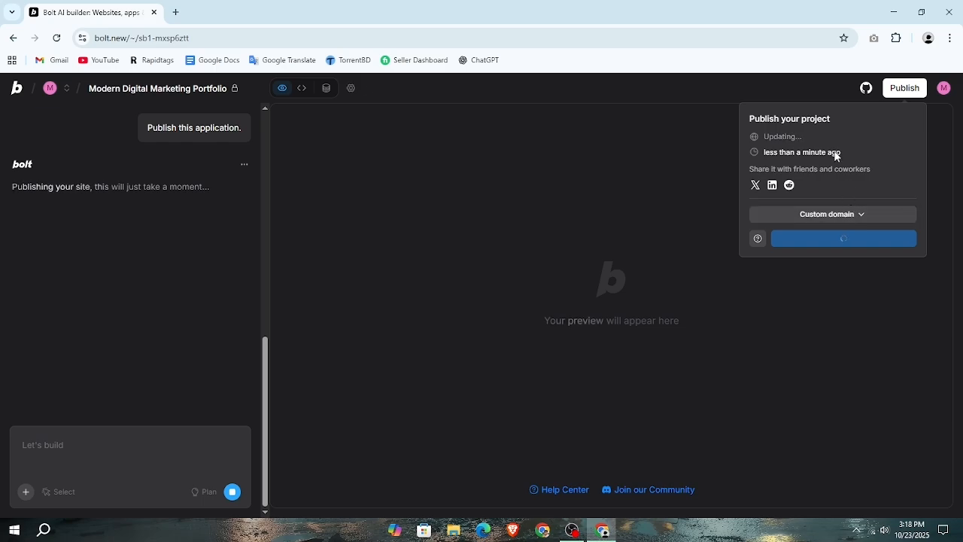
pyautogui.click(831, 217)
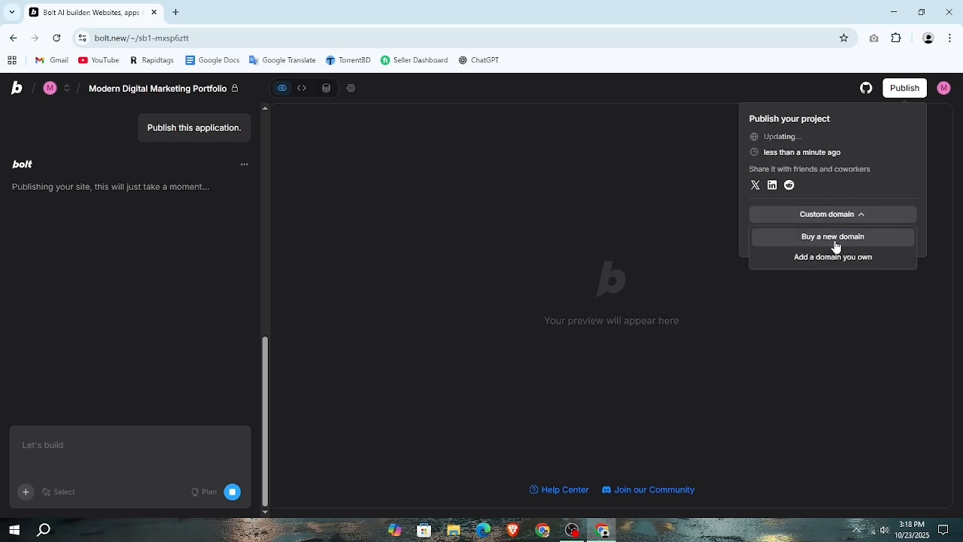
pyautogui.click(847, 141)
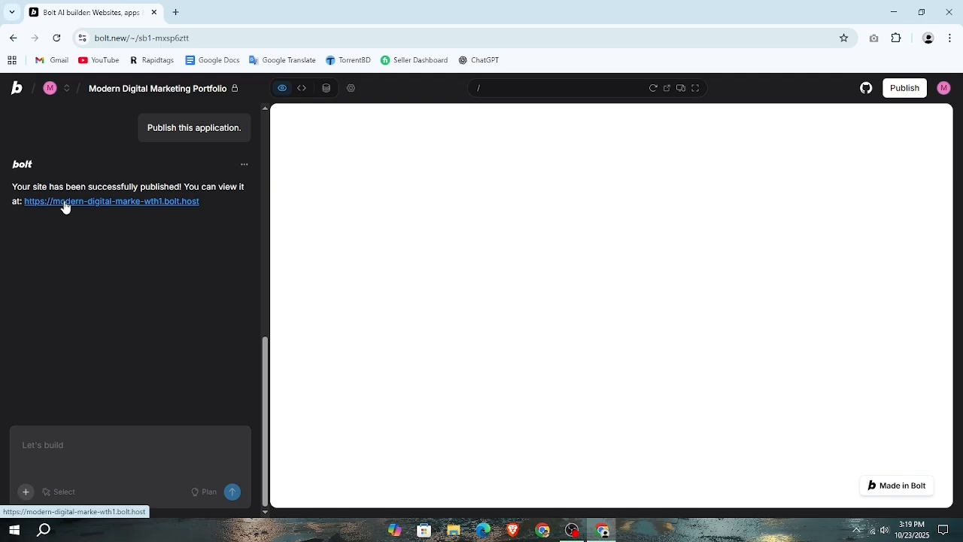
pyautogui.moveTo(218, 207); pyautogui.dragTo(23, 208)
pyautogui.hotkey('ctrl', 'c')
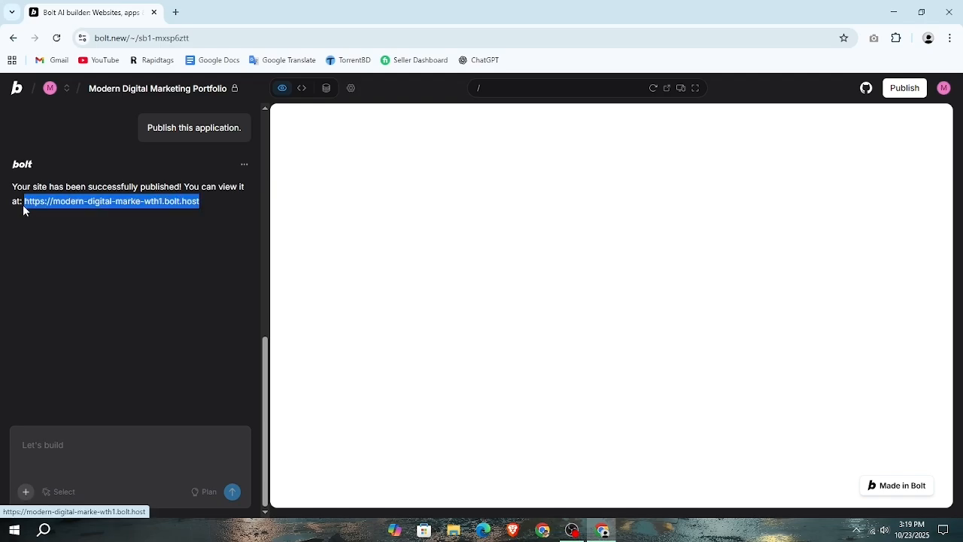
pyautogui.click(543, 529)
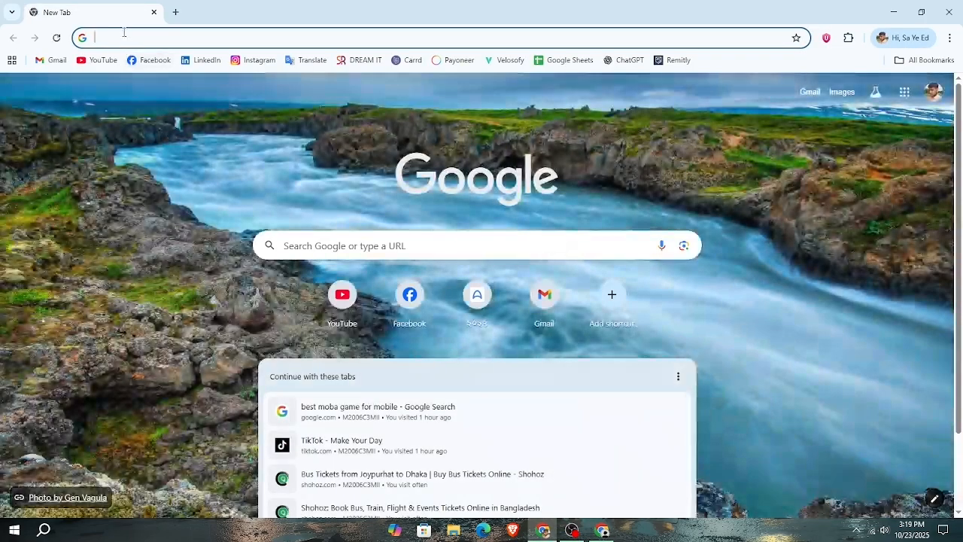
pyautogui.hotkey('ctrl', 'v')
pyautogui.press('Return')
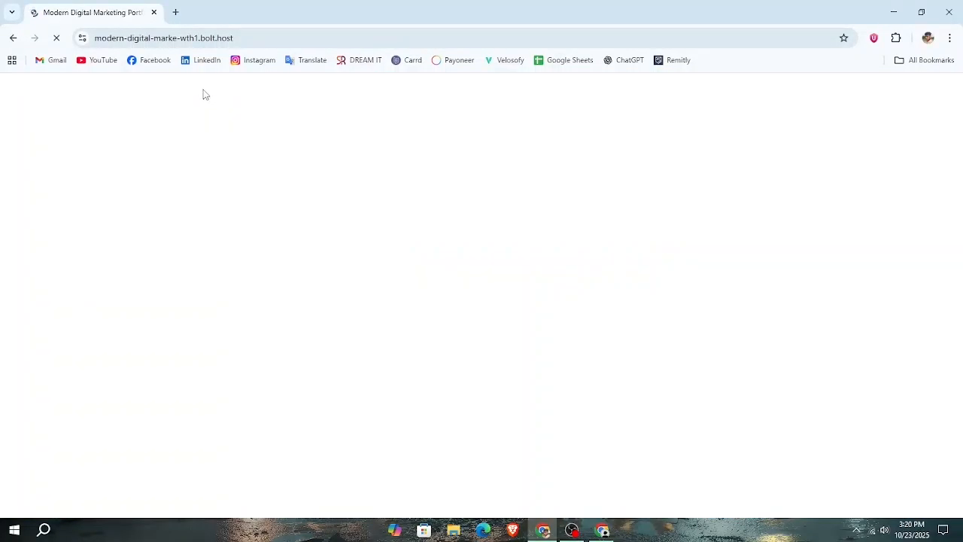
# Look over the live portfolio site down to the services section and return to the hero section
pyautogui.scroll(-20, 303, 246)
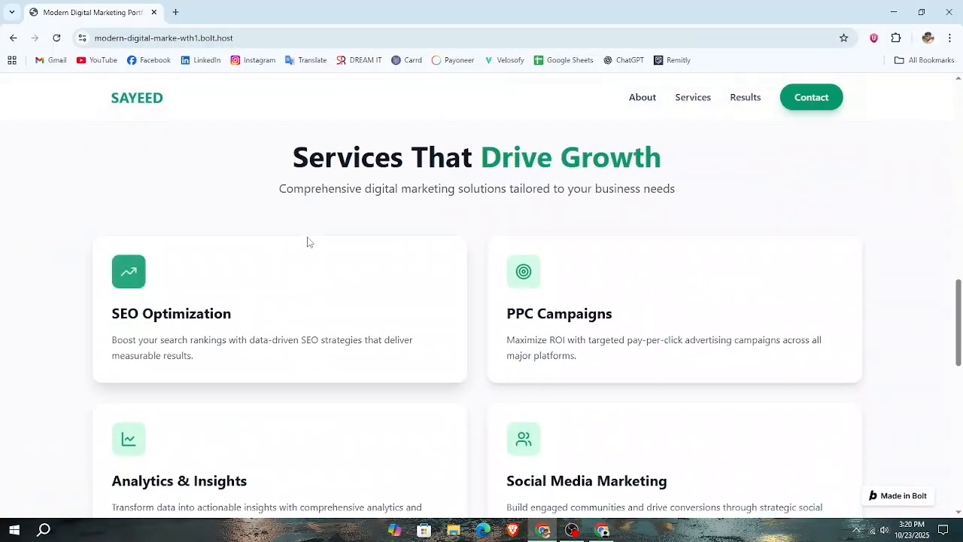
pyautogui.scroll(15, 312, 236)
pyautogui.scroll(6, 312, 235)
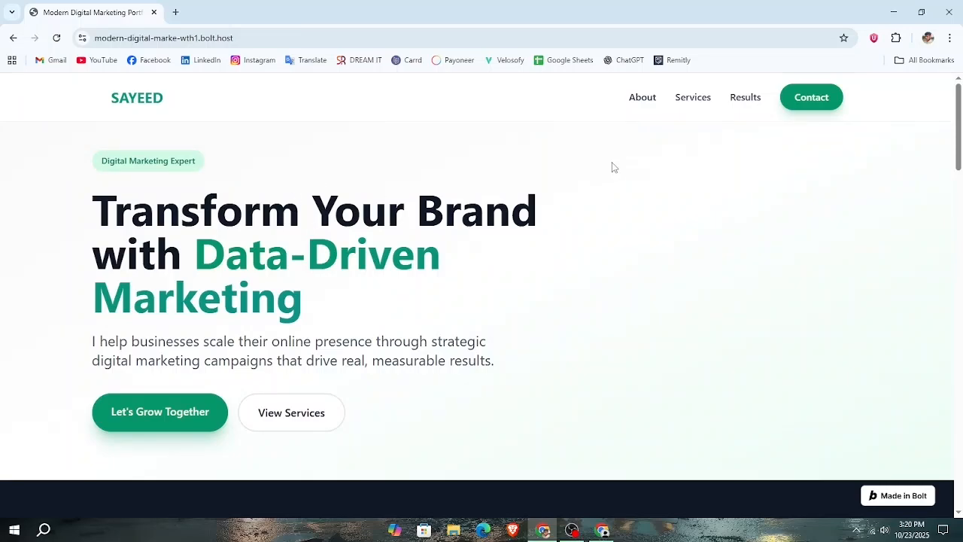